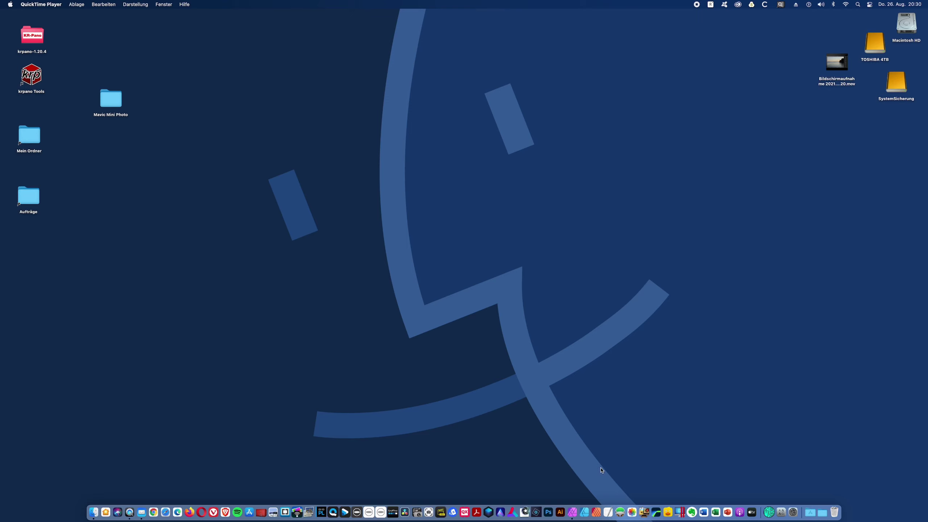
Bring Affinity Photo to the front from the Dock.
{"action": "left_click", "coordinate": [574, 503]}
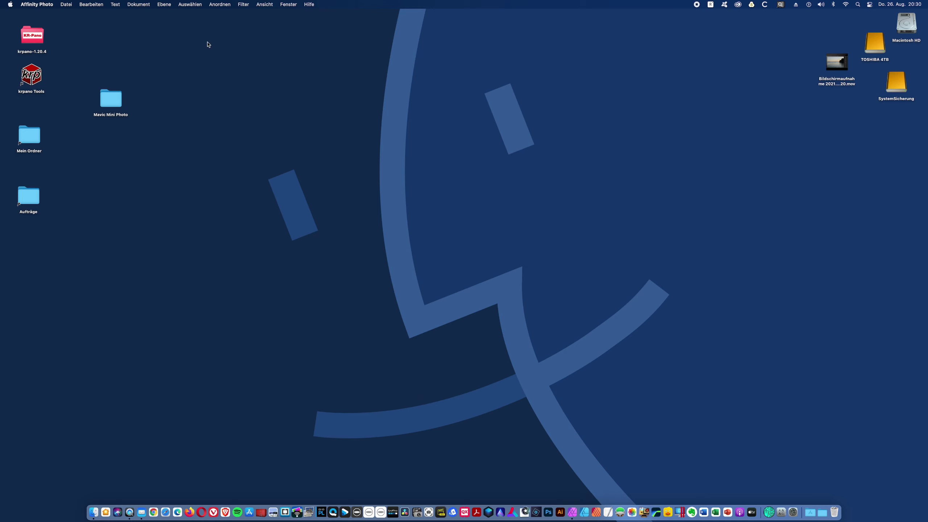
Start a new panorama from the File menu and begin adding source images.
{"action": "left_click", "coordinate": [66, 4]}
{"action": "left_click", "coordinate": [81, 34]}
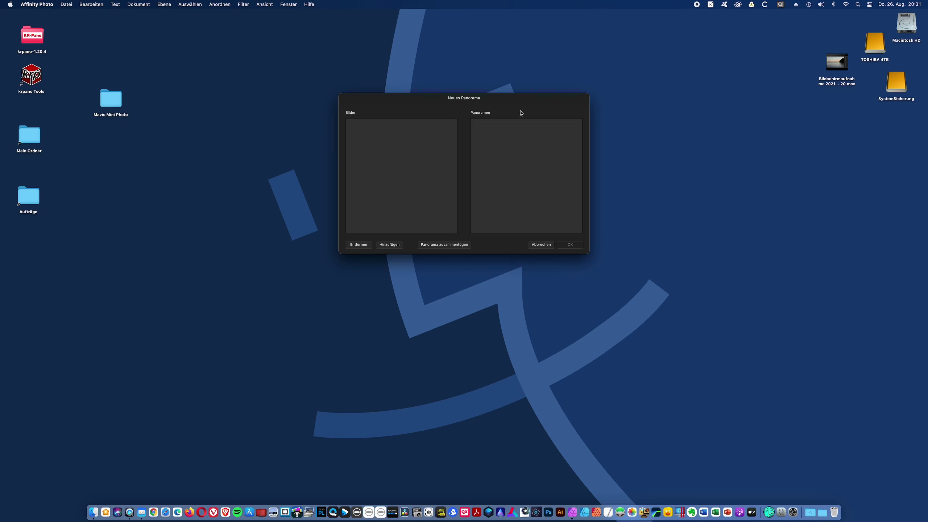
{"action": "left_click", "coordinate": [390, 245]}
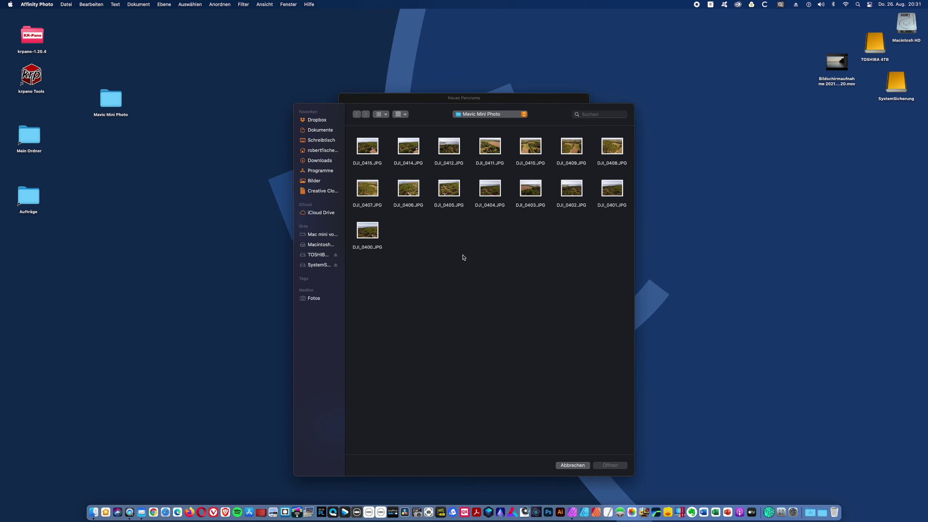
Load drone photos DJI_0400 through DJI_0404 into the panorama image list.
{"action": "left_click", "coordinate": [372, 237]}
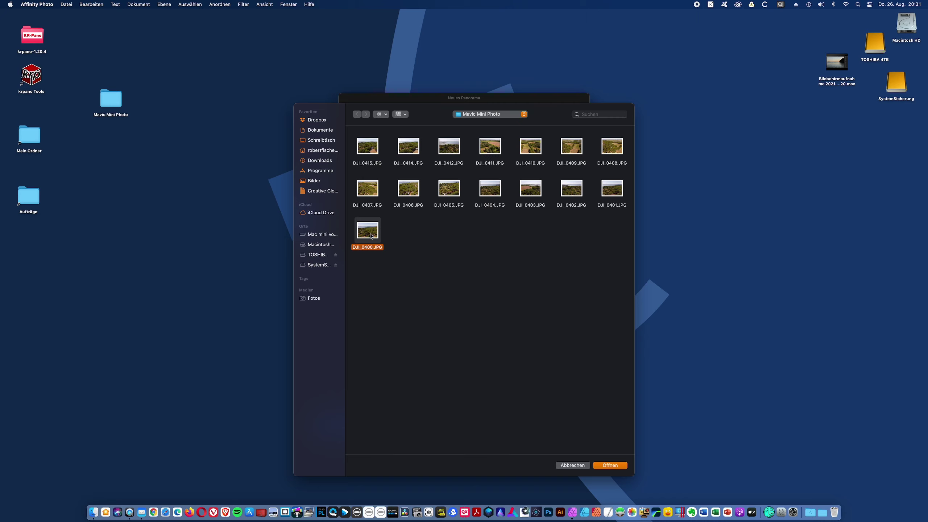
{"action": "left_click", "coordinate": [620, 199], "text": "super"}
{"action": "left_click", "coordinate": [579, 189], "text": "super"}
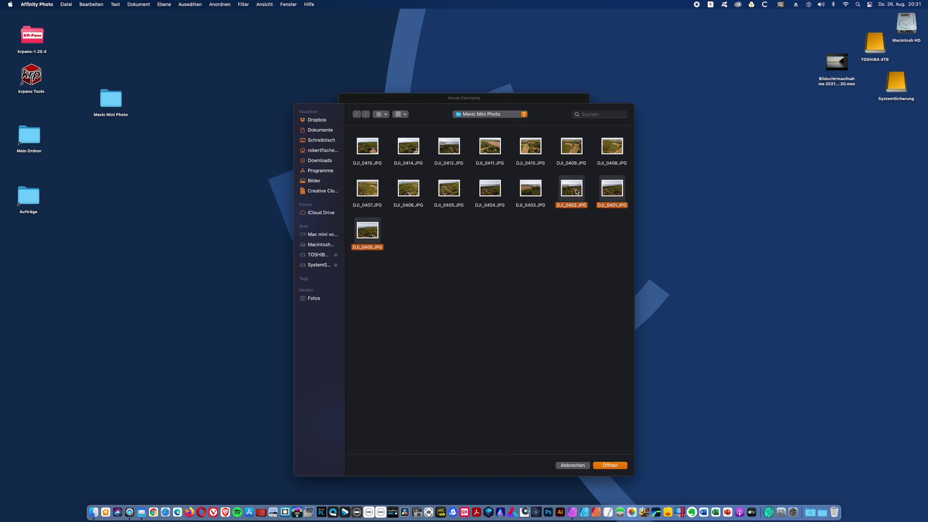
{"action": "left_click", "coordinate": [533, 190], "text": "super"}
{"action": "left_click", "coordinate": [489, 190], "text": "super"}
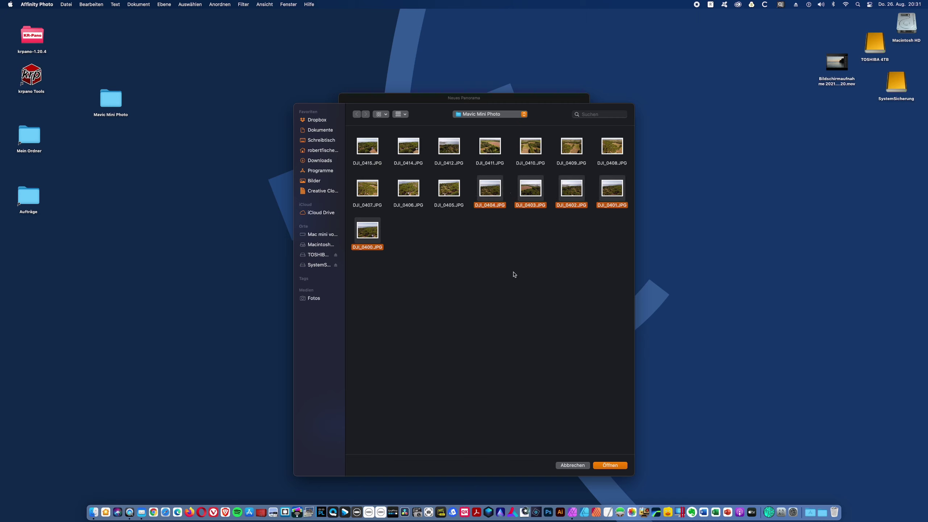
{"action": "left_click", "coordinate": [611, 466]}
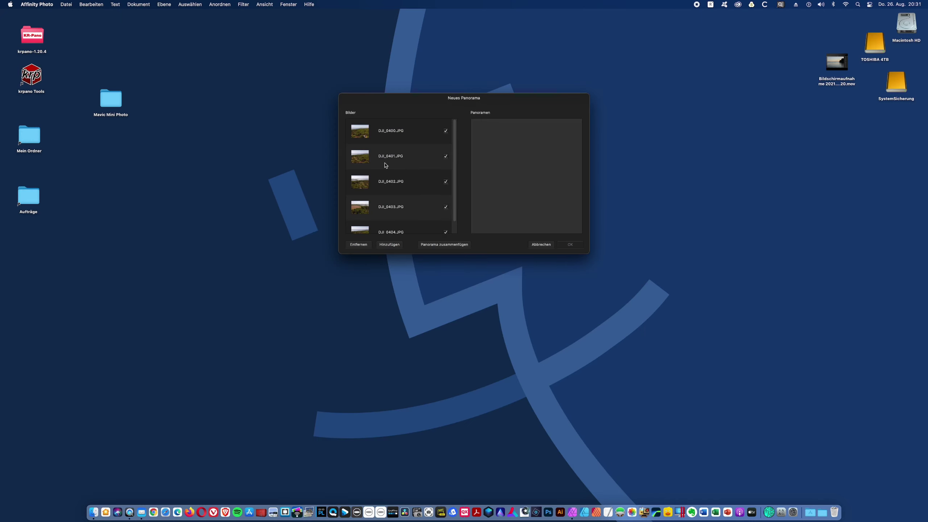
Stitch the five drone photos and open the panorama as a document.
{"action": "left_click", "coordinate": [454, 247]}
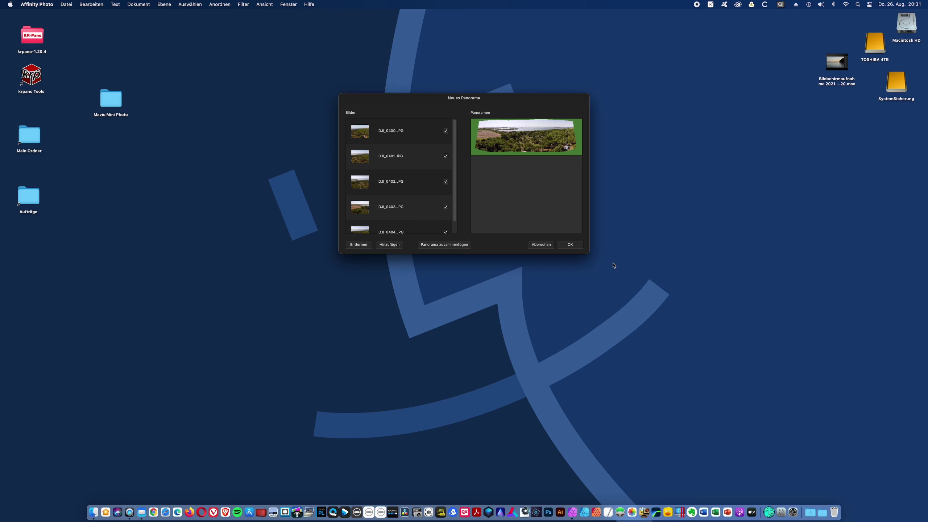
{"action": "left_click", "coordinate": [570, 245]}
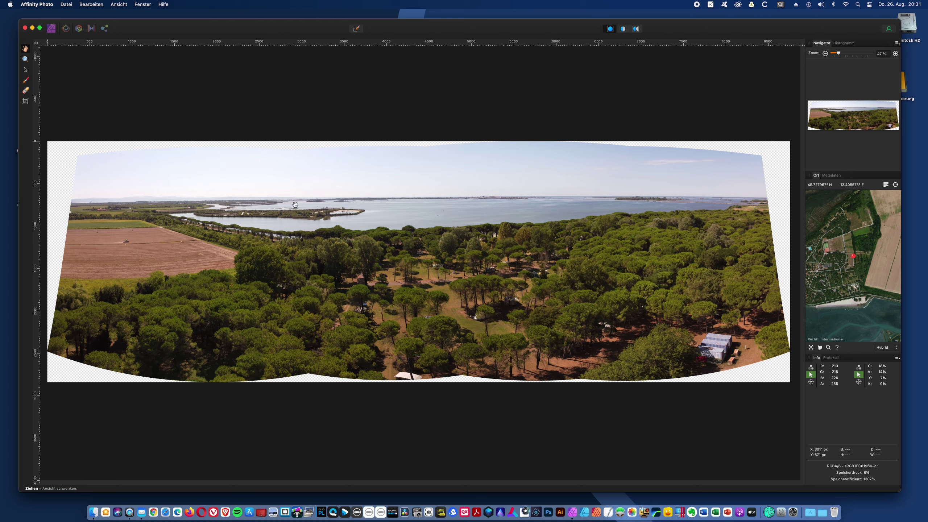
In full screen, crop the panorama's top, right, left and bottom inward to drop empty borders.
{"action": "left_click", "coordinate": [40, 28]}
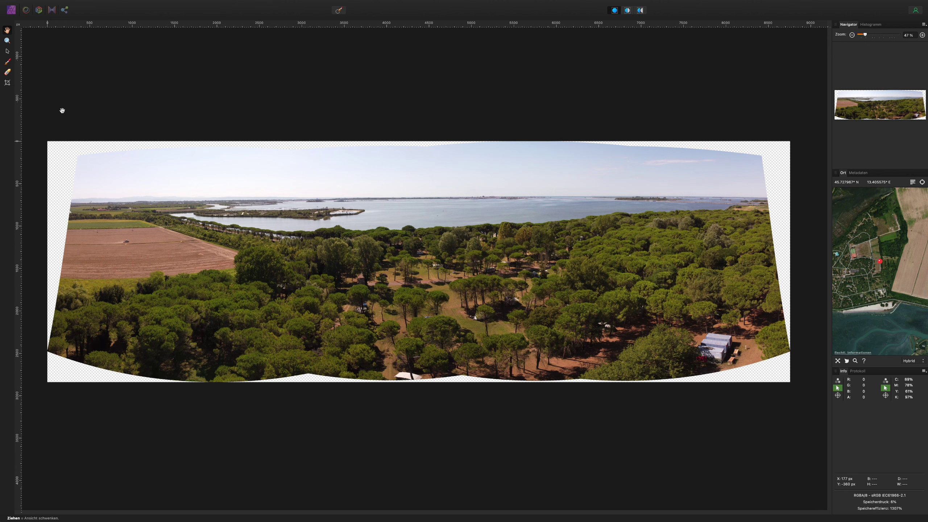
{"action": "left_click", "coordinate": [7, 83]}
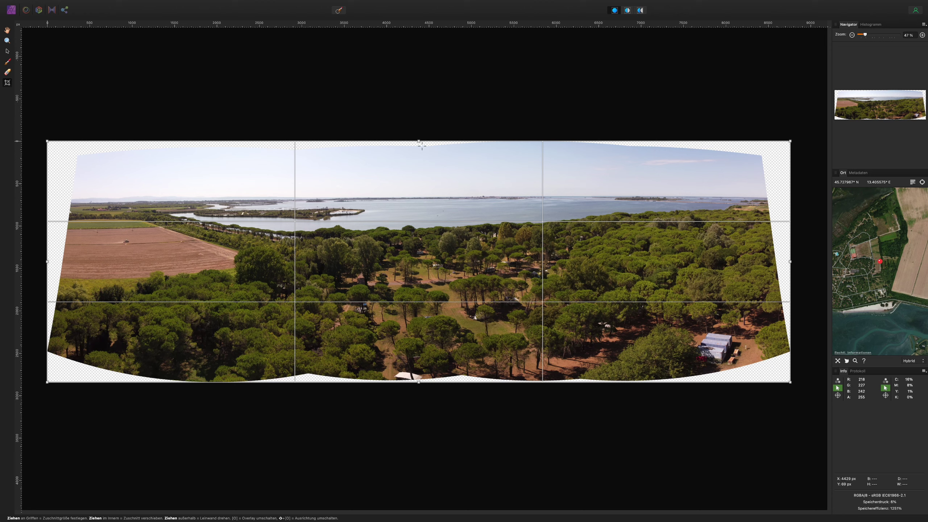
{"action": "left_click_drag", "start_coordinate": [418, 143], "coordinate": [418, 156]}
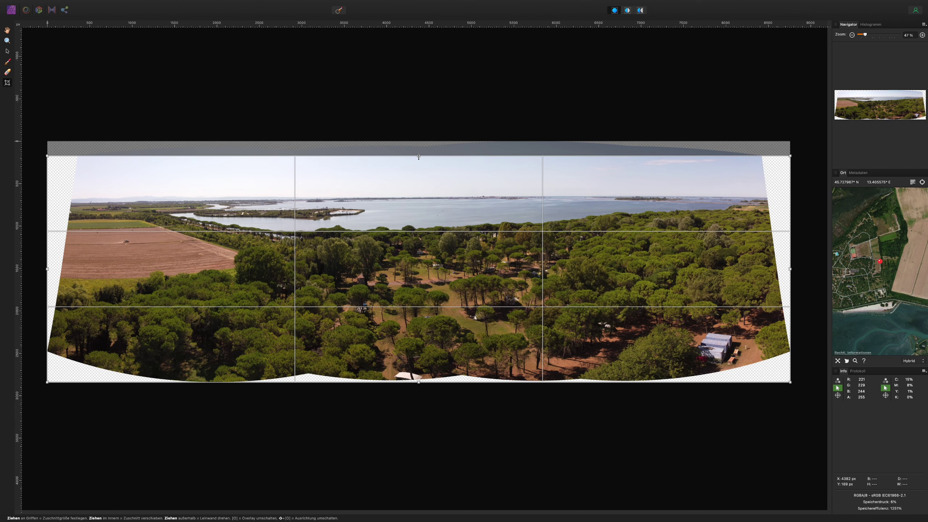
{"action": "left_click_drag", "start_coordinate": [790, 268], "coordinate": [760, 271]}
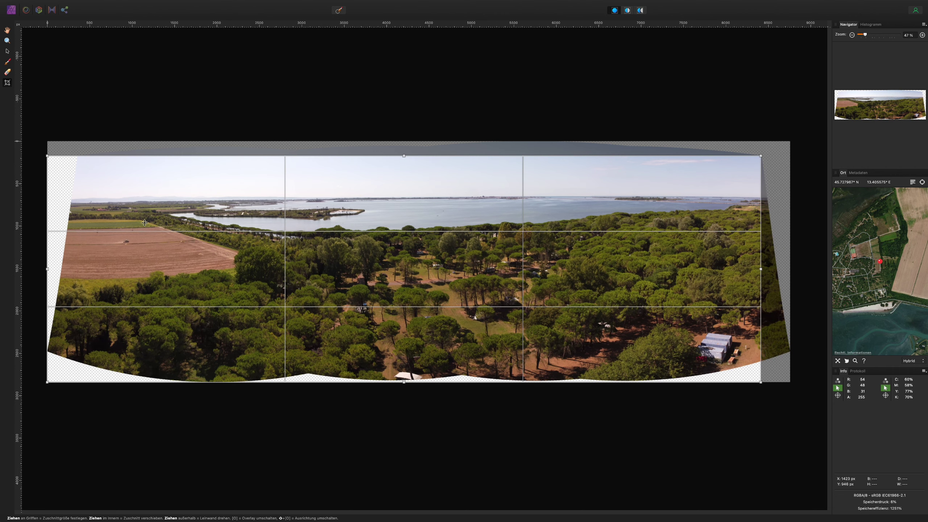
{"action": "left_click_drag", "start_coordinate": [47, 270], "coordinate": [78, 269]}
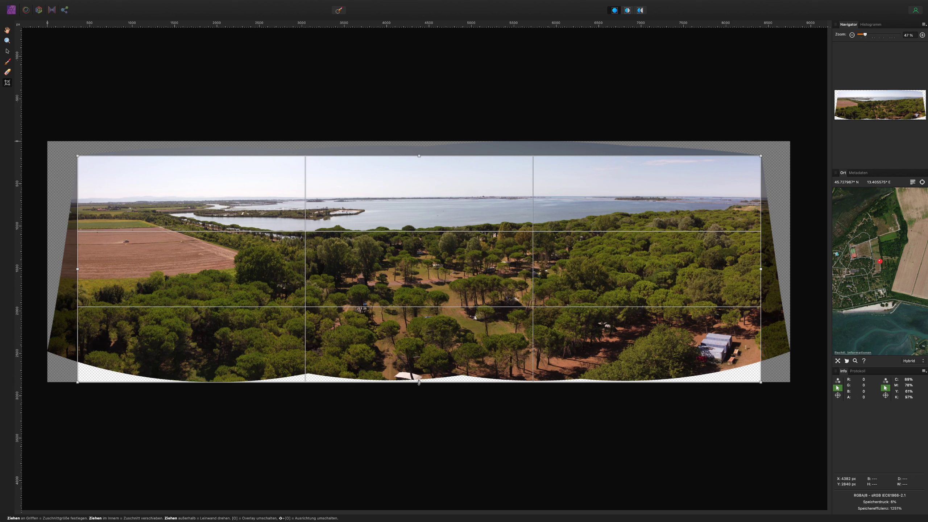
{"action": "left_click_drag", "start_coordinate": [420, 379], "coordinate": [420, 373]}
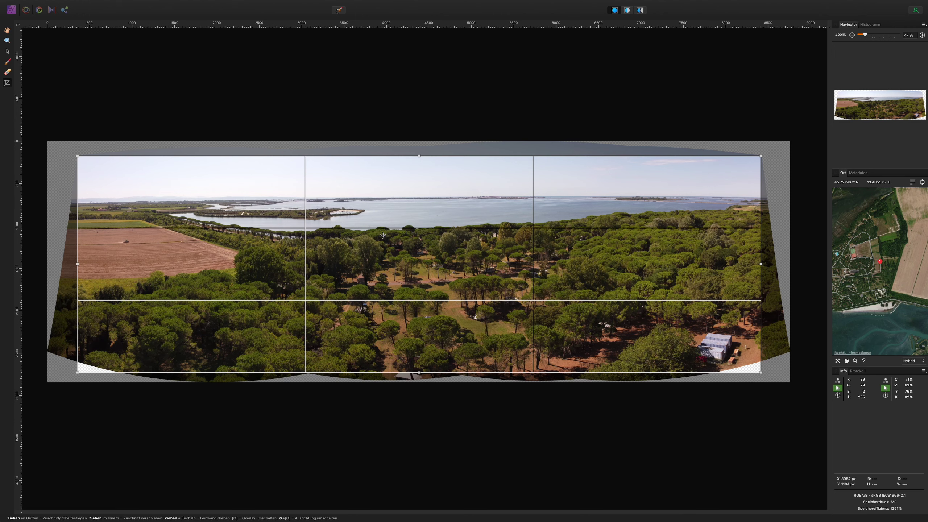
{"action": "key", "text": "Return"}
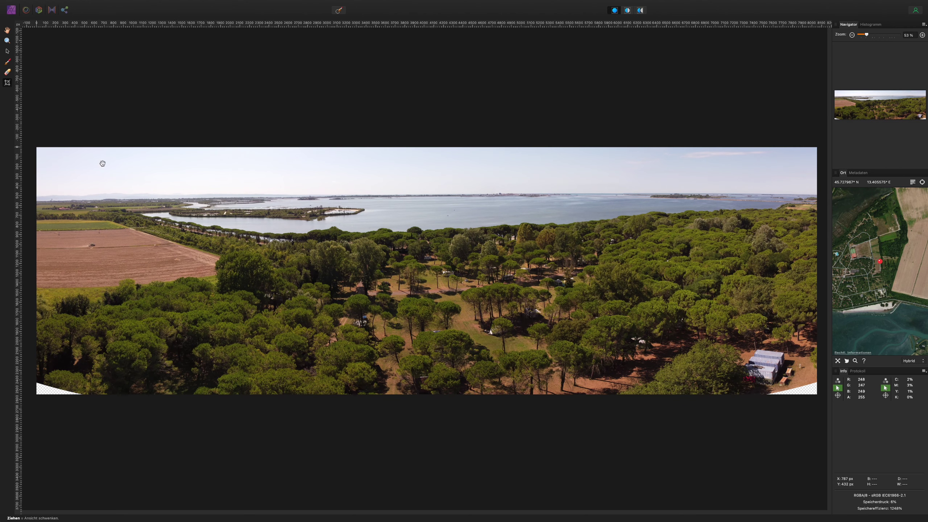
Commit the panorama into the Photo Persona and switch to the Clone Brush.
{"action": "left_click", "coordinate": [12, 11]}
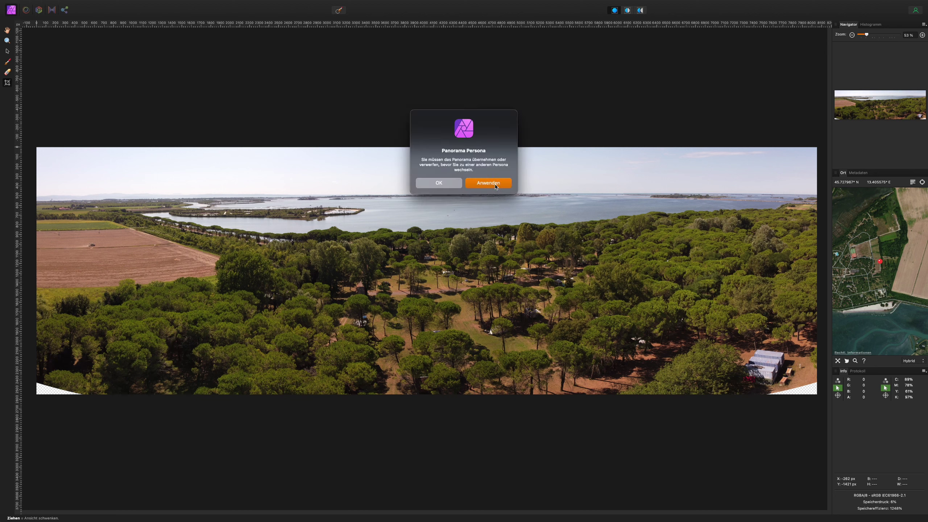
{"action": "left_click", "coordinate": [489, 183]}
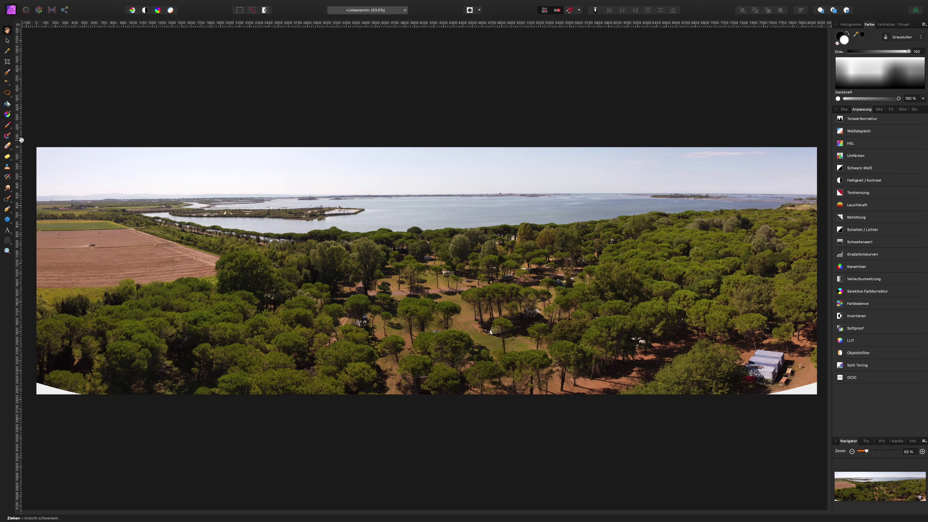
{"action": "left_click", "coordinate": [8, 168]}
Clone nearby tree texture over the empty bottom-left corner.
{"action": "left_click", "coordinate": [96, 380], "text": "alt"}
{"action": "left_click_drag", "start_coordinate": [59, 394], "coordinate": [40, 386]}
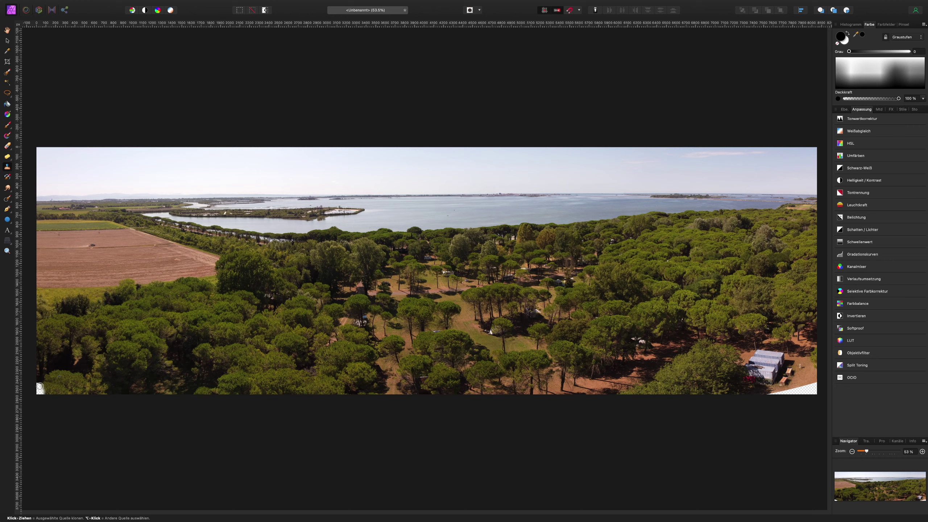
{"action": "left_click_drag", "start_coordinate": [39, 385], "coordinate": [35, 395]}
{"action": "scroll", "coordinate": [548, 421], "scroll_direction": "up", "scroll_amount": 1}
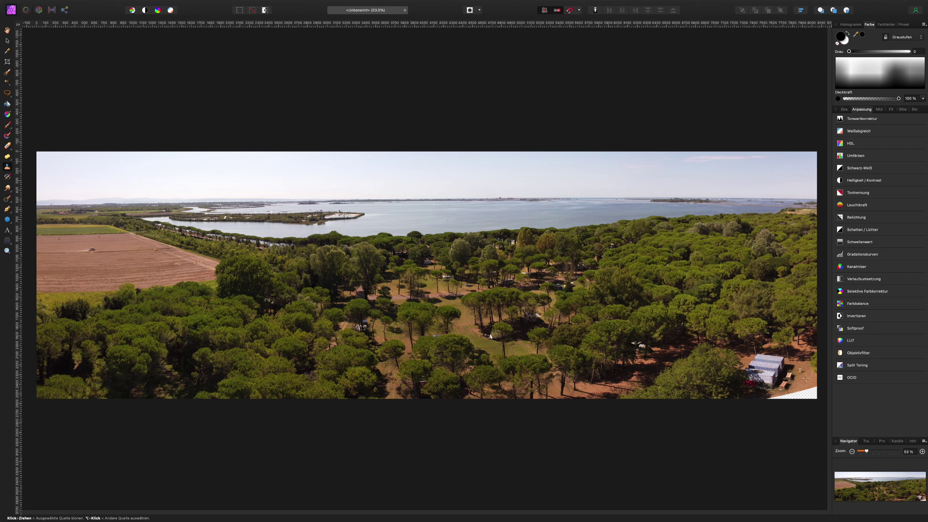
Clone texture over the empty bottom-right corner and the blank strip along the bottom edge.
{"action": "mouse_move", "coordinate": [805, 377]}
{"action": "left_mouse_down"}
{"action": "mouse_move", "coordinate": [804, 400]}
{"action": "mouse_move", "coordinate": [808, 388]}
{"action": "left_mouse_up"}
{"action": "mouse_move", "coordinate": [804, 382]}
{"action": "left_mouse_down"}
{"action": "mouse_move", "coordinate": [818, 395]}
{"action": "mouse_move", "coordinate": [792, 396]}
{"action": "left_mouse_up"}
{"action": "left_click_drag", "start_coordinate": [811, 390], "coordinate": [786, 398]}
{"action": "left_click_drag", "start_coordinate": [761, 393], "coordinate": [777, 396]}
Apply the Dunst entfernen haze-removal filter with its strength fine-tuned.
{"action": "left_click", "coordinate": [526, 201]}
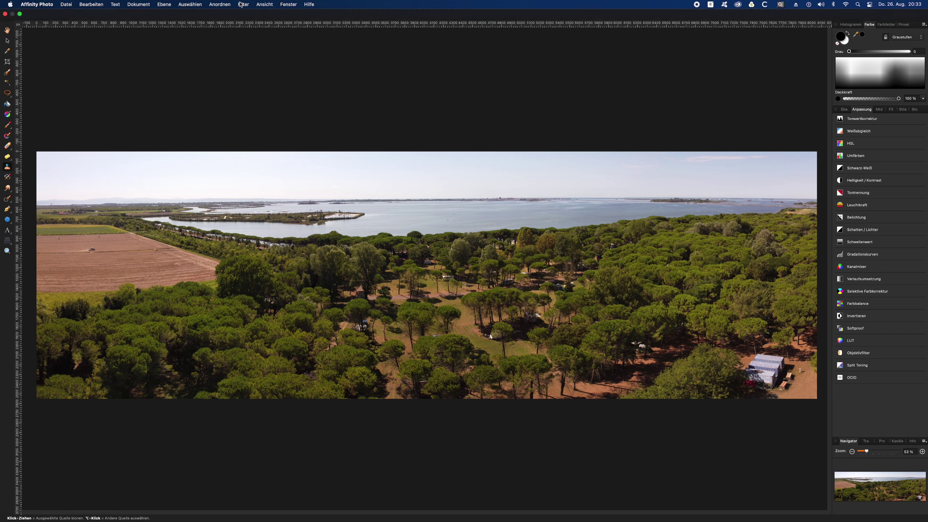
{"action": "left_click", "coordinate": [243, 4]}
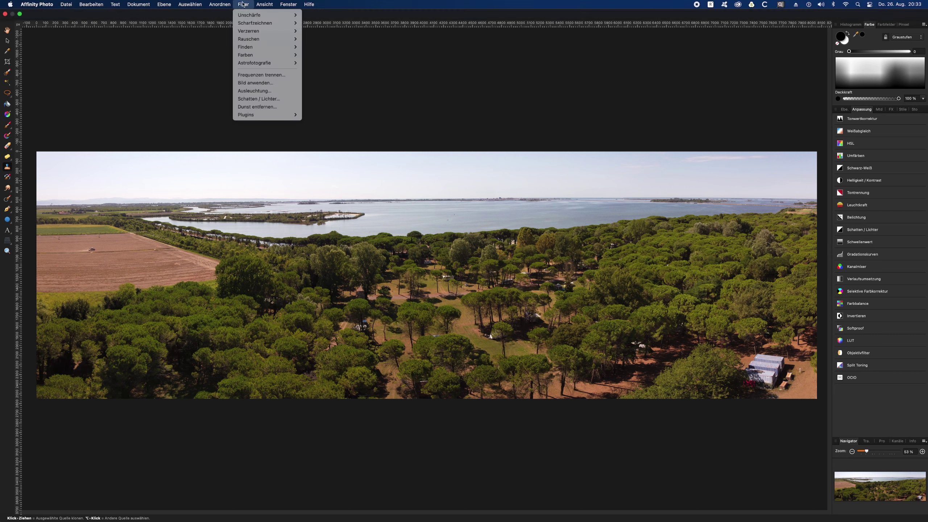
{"action": "left_click", "coordinate": [257, 106]}
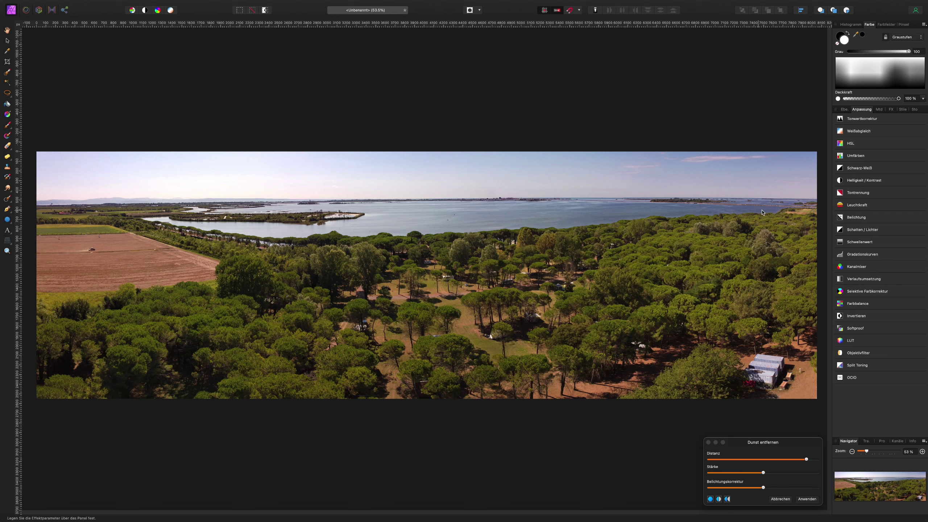
{"action": "left_click_drag", "start_coordinate": [764, 473], "coordinate": [749, 472]}
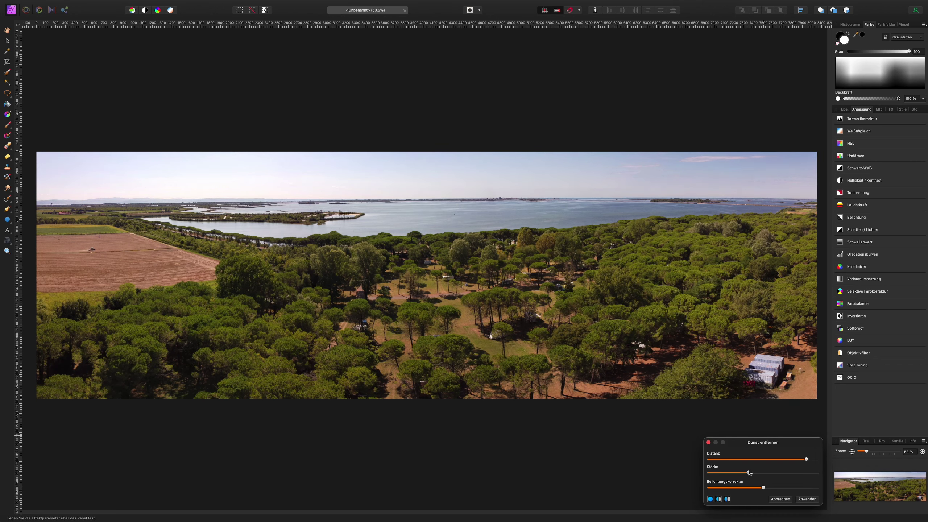
{"action": "mouse_move", "coordinate": [748, 473]}
{"action": "left_mouse_down"}
{"action": "mouse_move", "coordinate": [773, 472]}
{"action": "mouse_move", "coordinate": [751, 474]}
{"action": "mouse_move", "coordinate": [760, 474]}
{"action": "left_mouse_up"}
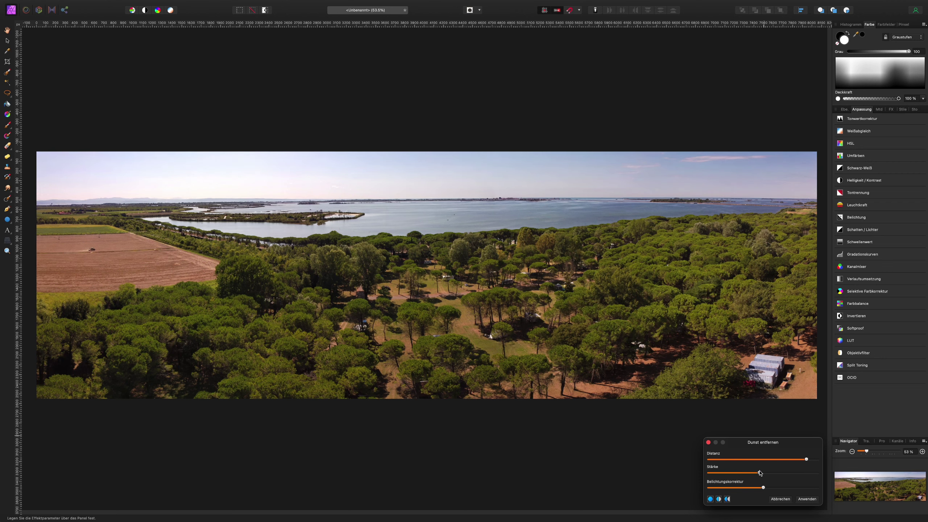
{"action": "left_click_drag", "start_coordinate": [760, 474], "coordinate": [759, 474]}
{"action": "left_click", "coordinate": [807, 499]}
{"action": "key", "text": "s"}
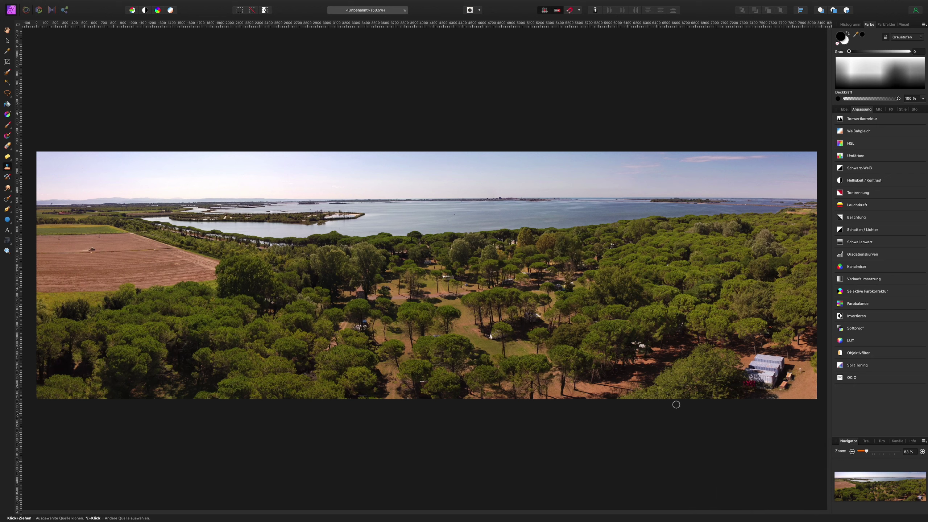
Add a Schatten / Lichter adjustment with shadows raised to 32%.
{"action": "left_click", "coordinate": [775, 358], "text": "alt"}
{"action": "left_click", "coordinate": [859, 230]}
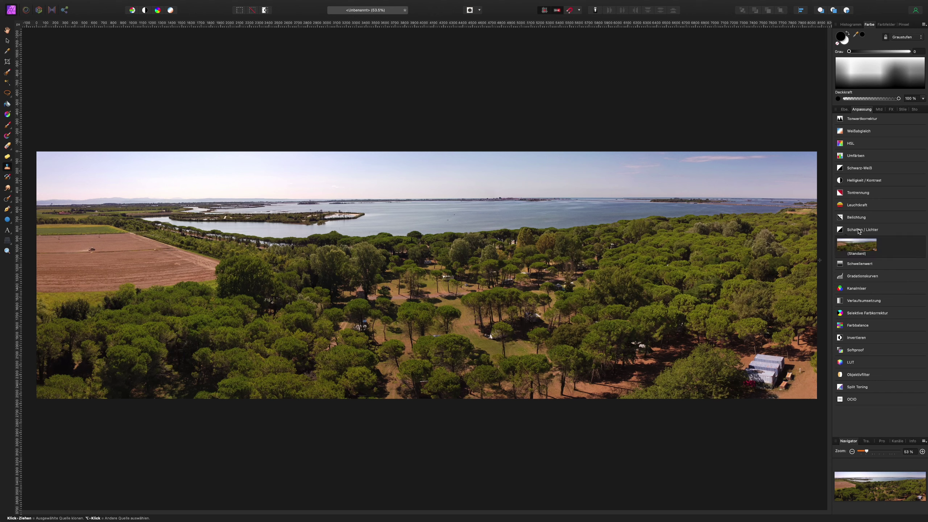
{"action": "left_click", "coordinate": [857, 248]}
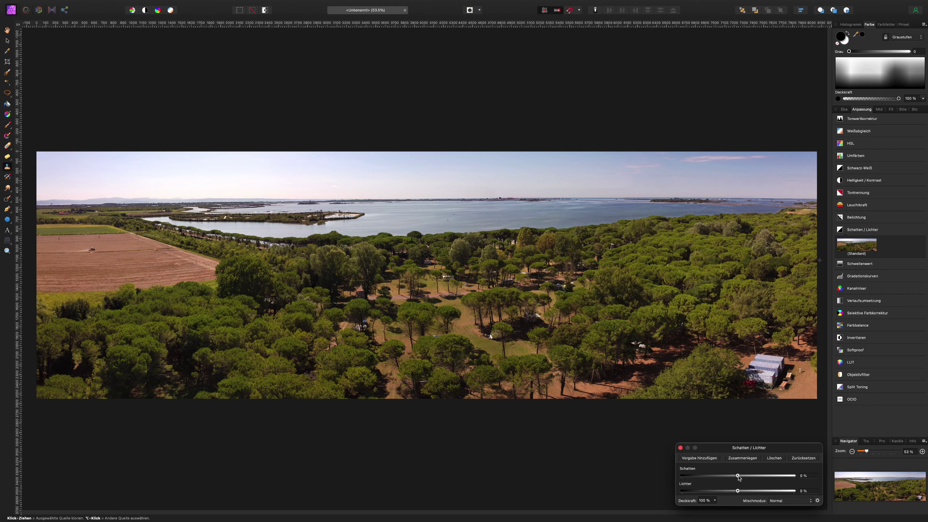
{"action": "mouse_move", "coordinate": [739, 476]}
{"action": "left_mouse_down"}
{"action": "mouse_move", "coordinate": [782, 477]}
{"action": "mouse_move", "coordinate": [747, 478]}
{"action": "left_mouse_up"}
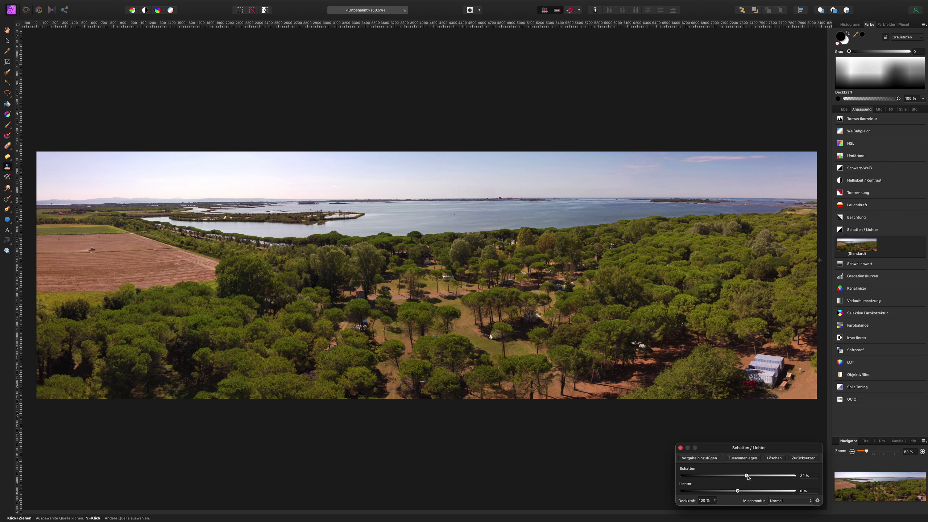